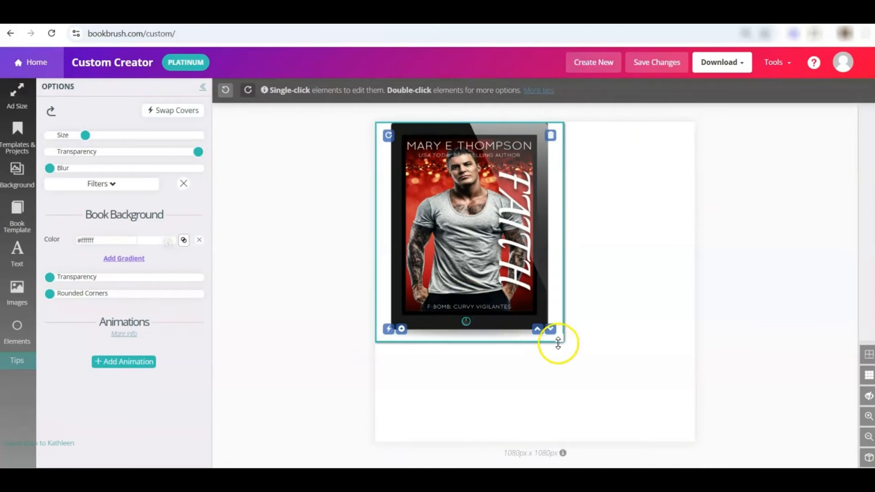
Step: Enlarge the FAITH tablet mockup slightly and move it to the centre of the canvas
left_click_drag(555, 341, 573, 356)
left_click_drag(465, 260, 519, 304)
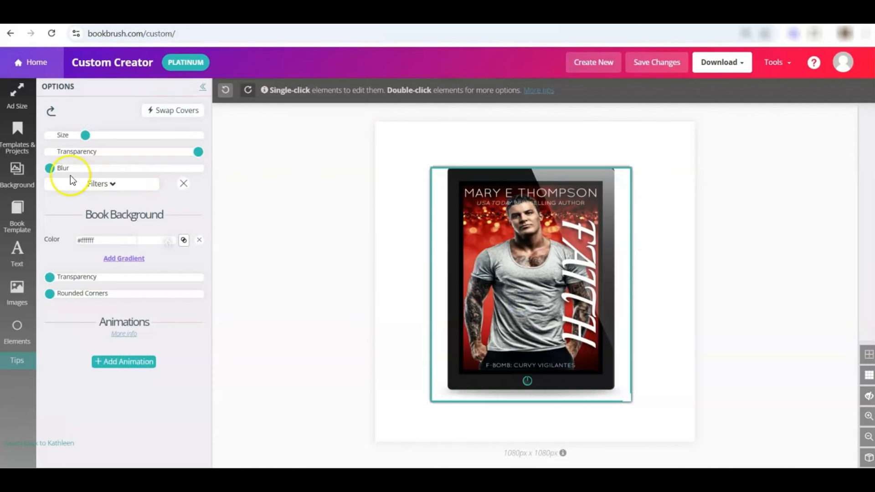
Step: Search the stock background images for "night city" and apply the dark skyline with lit towers beside the water
left_click(30, 176)
left_click(80, 153)
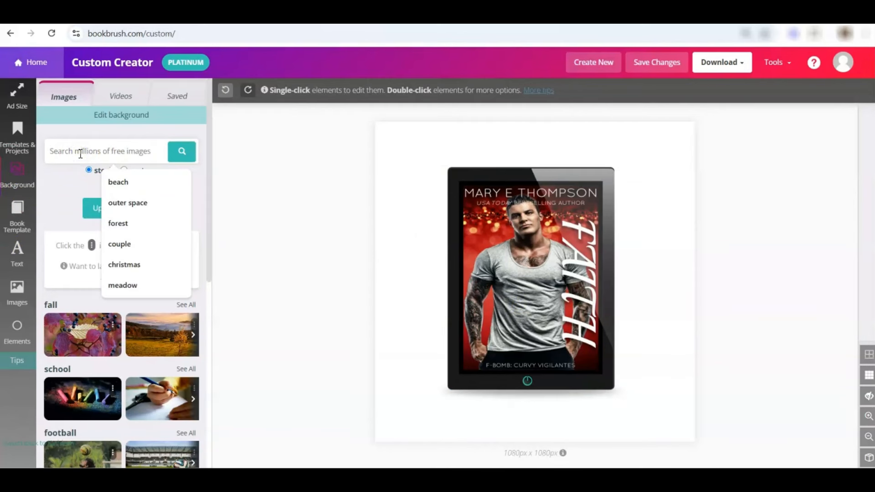
type("night city")
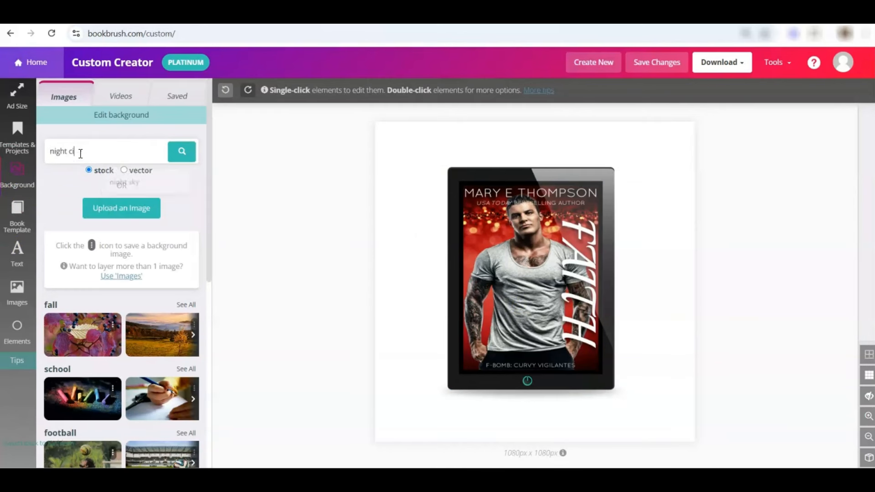
key("Return")
scroll(158, 231, "down", 4)
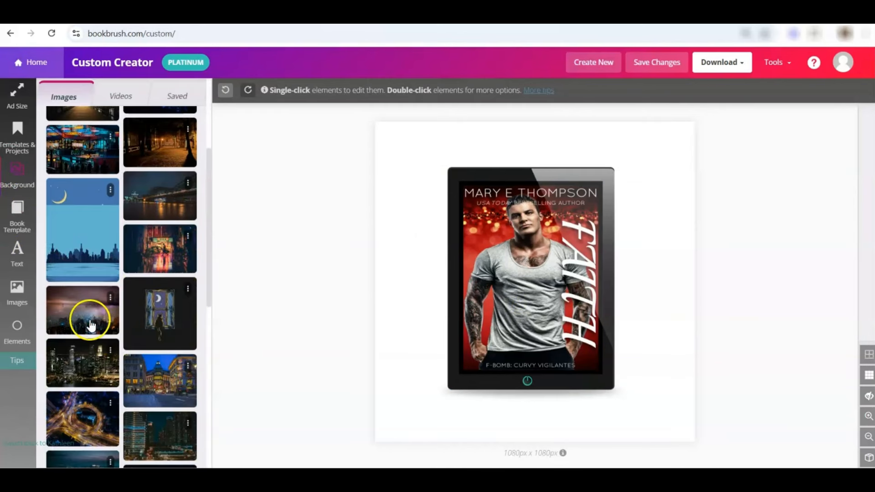
left_click(76, 358)
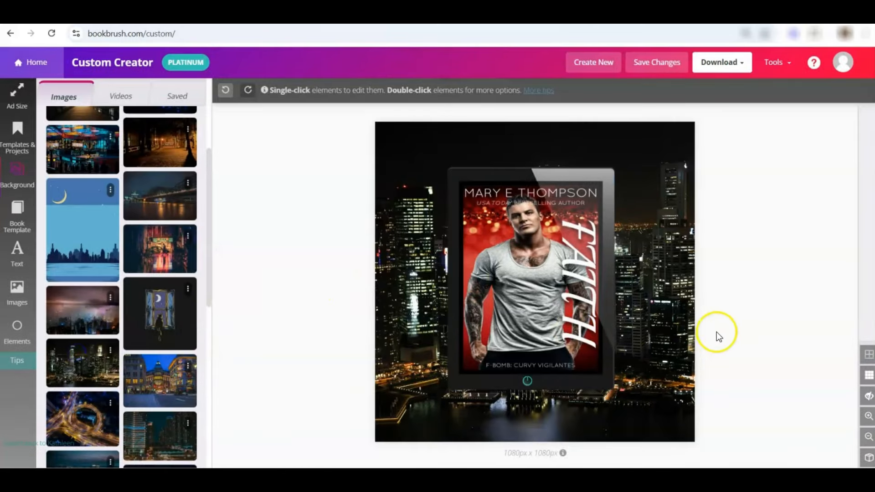
Step: Apply a slight blur to the night city background image
left_click(664, 284)
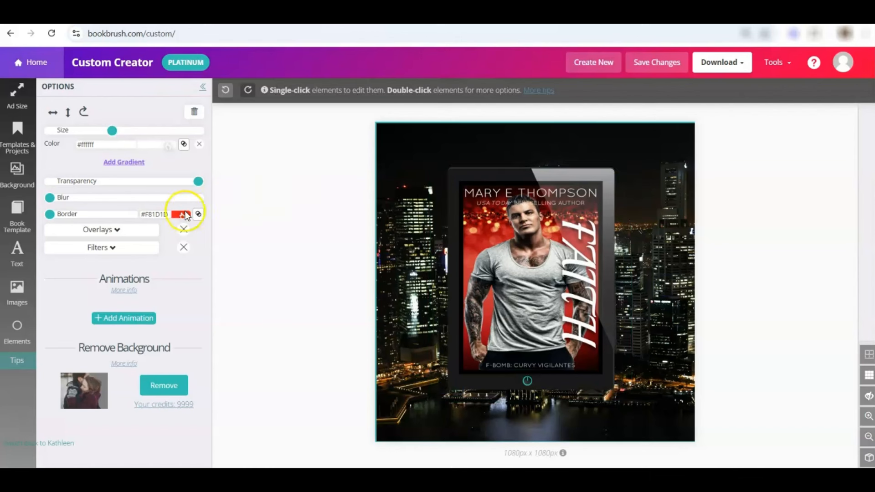
left_click_drag(52, 200, 63, 196)
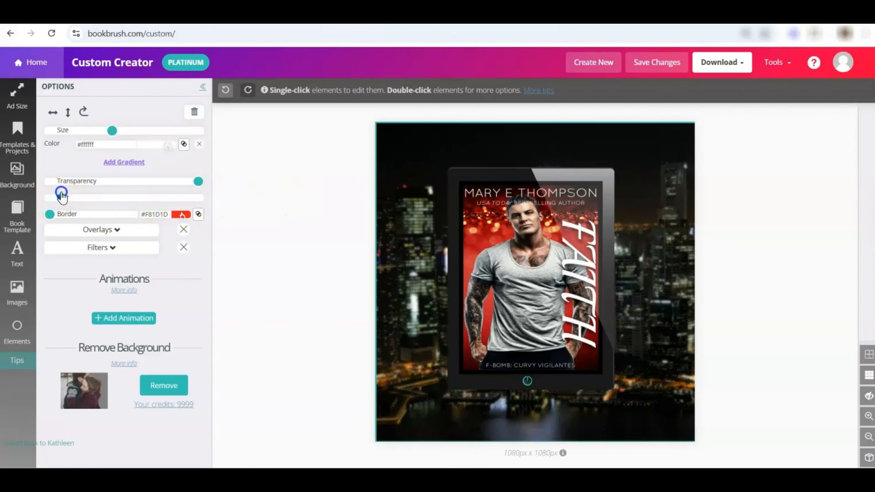
left_click(790, 208)
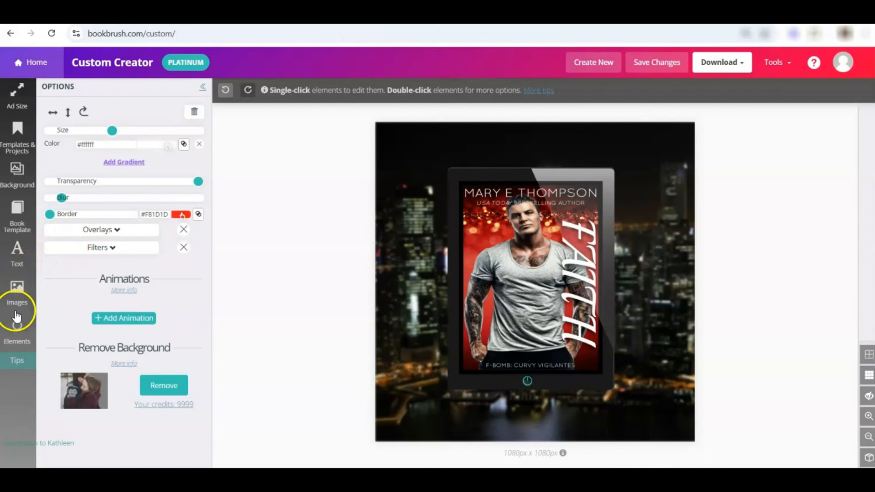
Step: Add a dark blob shape with a concave side from the blob elements and open its full options
left_click(17, 327)
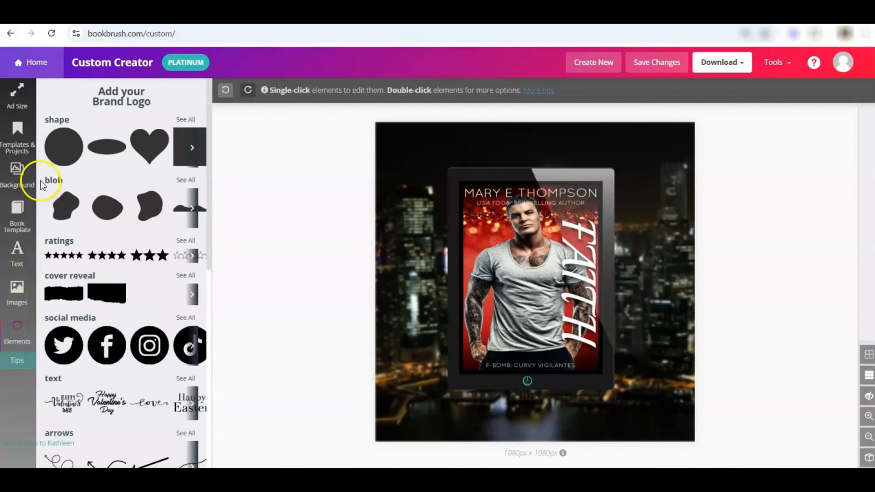
left_click(185, 182)
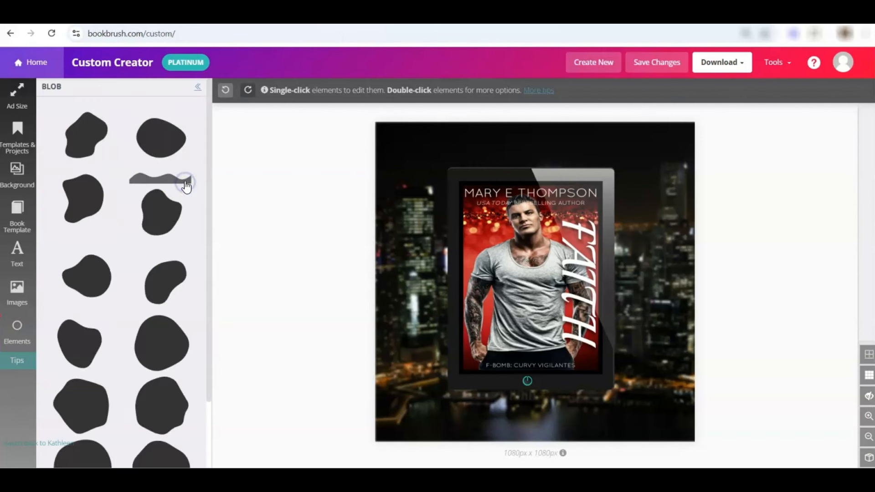
left_click(84, 198)
left_click(440, 165)
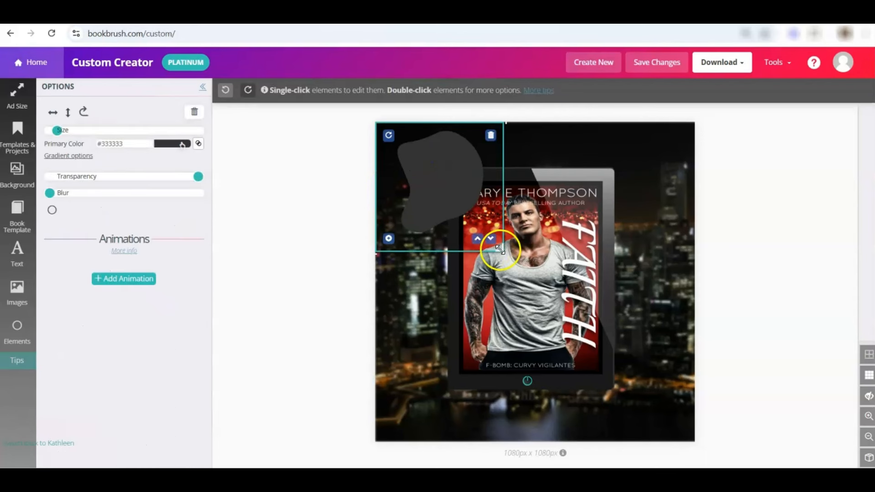
Step: Enlarge the blob to nearly fill the canvas, centre it and send it behind the tablet mockup
left_click_drag(500, 250, 708, 445)
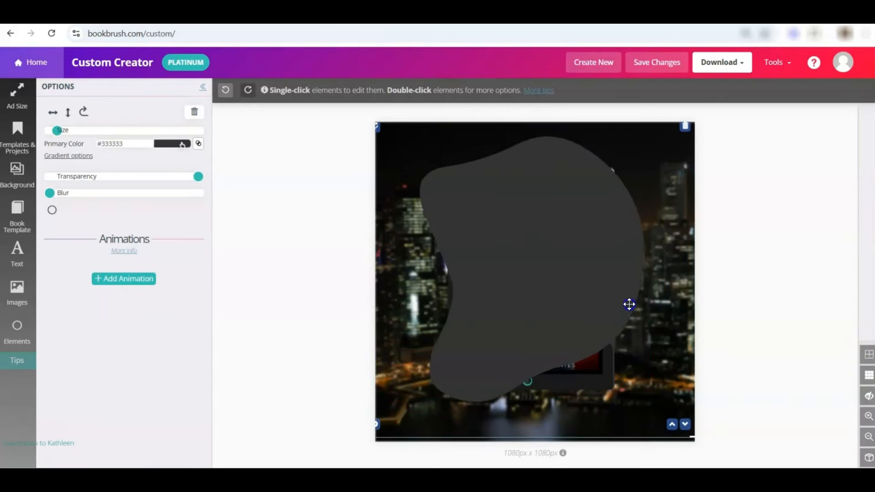
left_click_drag(629, 304, 631, 311)
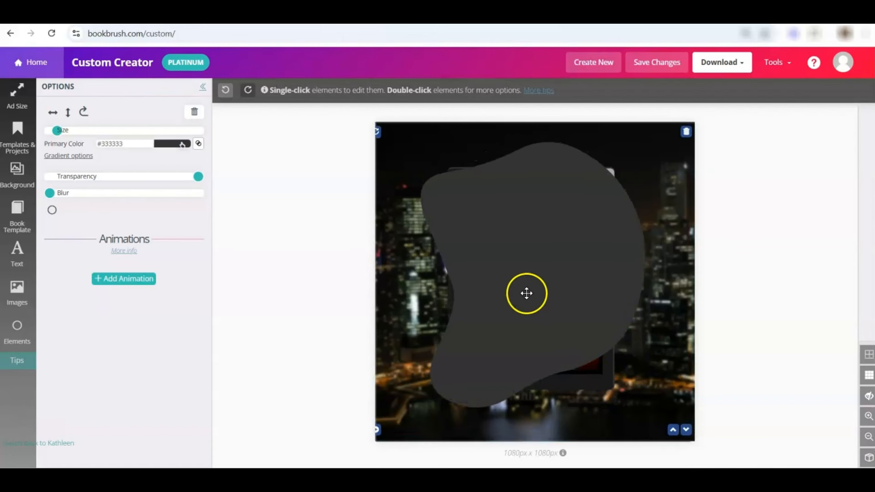
left_click(685, 432)
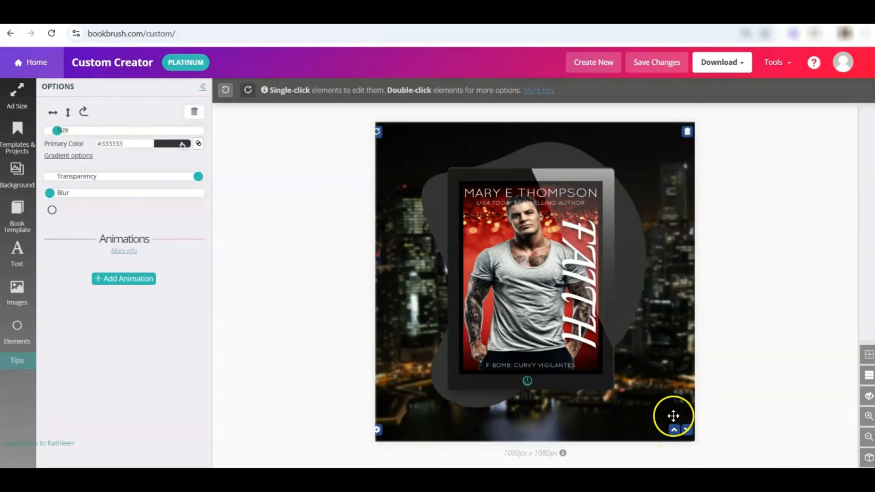
Step: Recolour the blob to light grey #dee0dd by sampling the man's shirt on the book cover
left_click(157, 145)
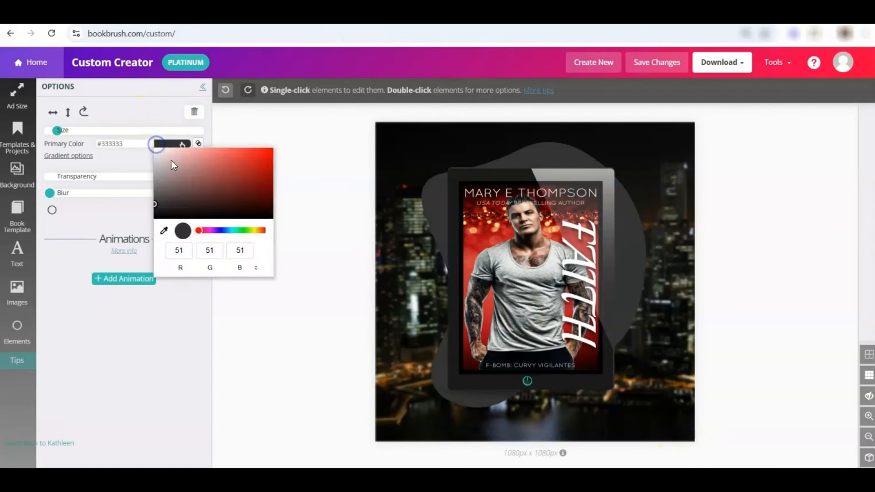
left_click(164, 232)
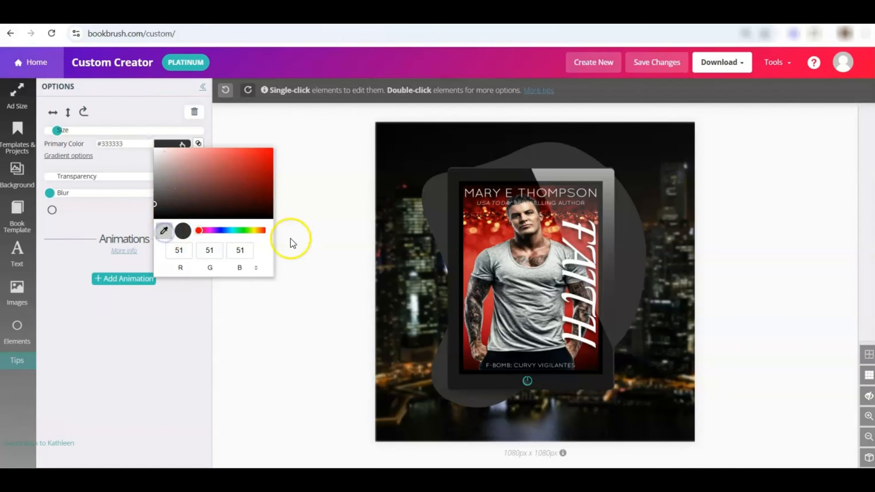
left_click(507, 260)
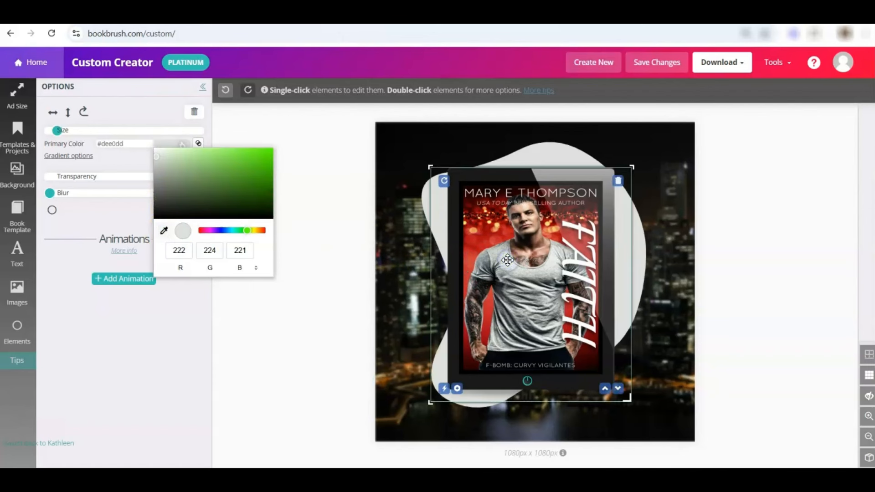
left_click(148, 167)
Step: Set the blob's blur to maximum and make it partly transparent to form a faint glow behind the tablet
left_click(74, 212)
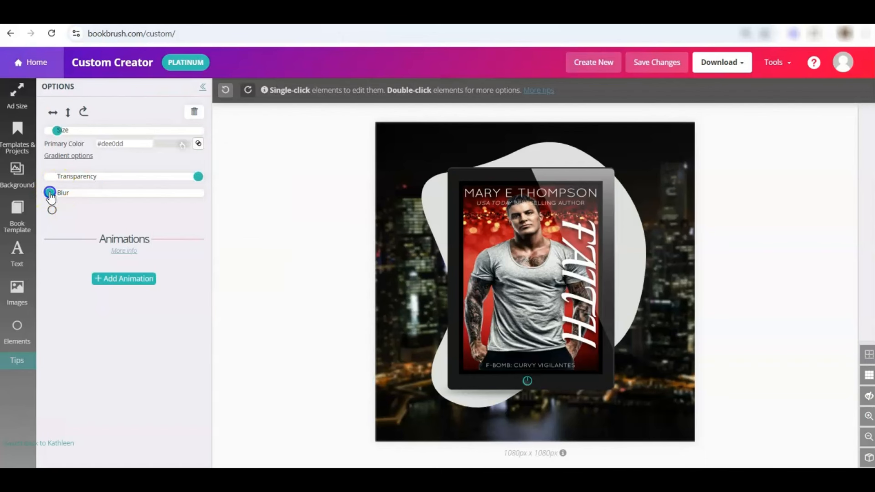
left_click_drag(50, 194, 159, 185)
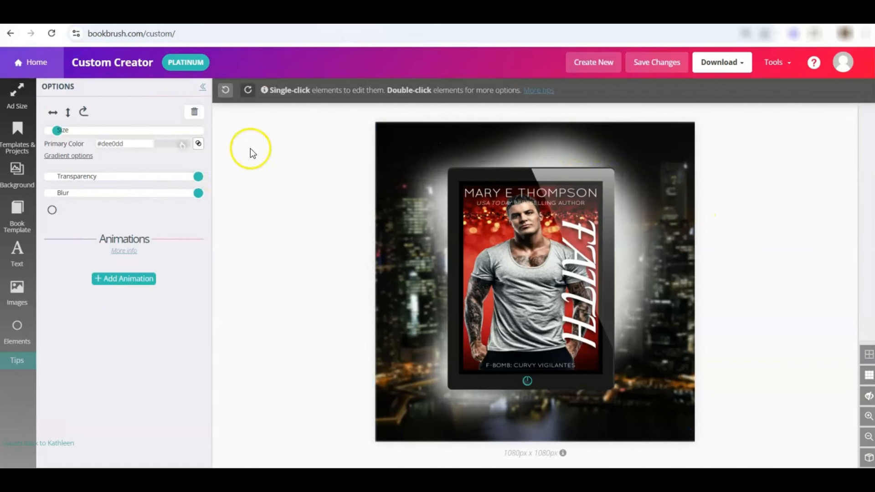
left_click_drag(198, 176, 139, 173)
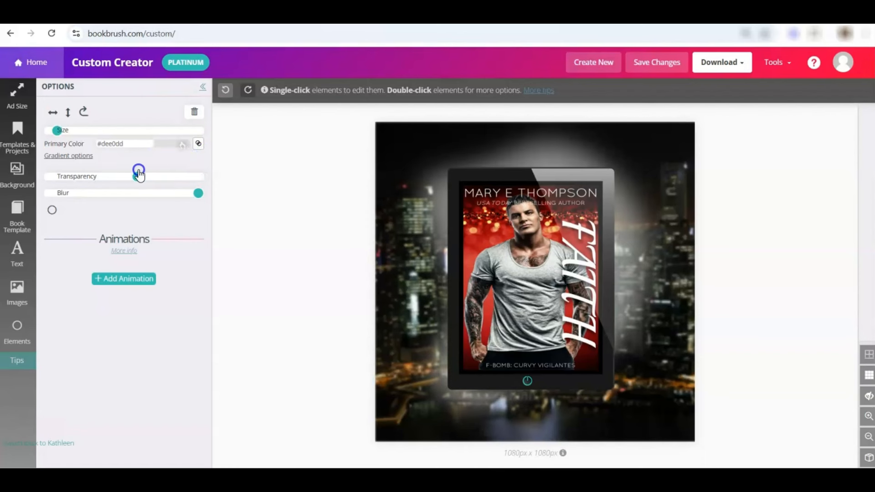
Step: Temporarily reveal the content outside the canvas, then shrink the glow shape slightly and recentre it behind the tablet
left_click(537, 140)
left_click(564, 373)
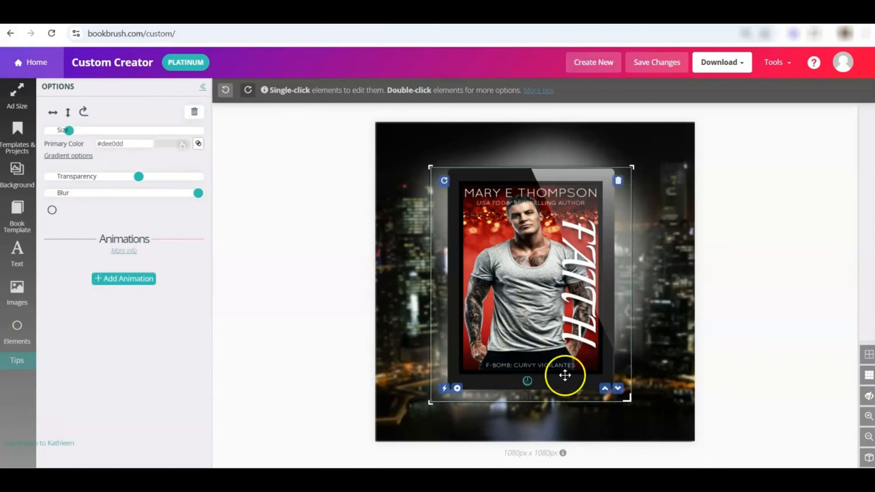
left_click(868, 395)
left_click(359, 154)
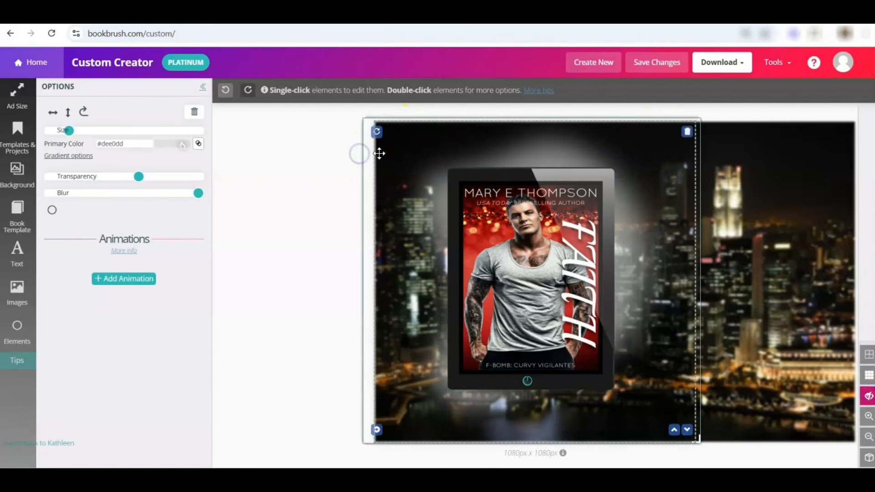
left_click_drag(364, 168, 384, 168)
left_click_drag(510, 152, 500, 164)
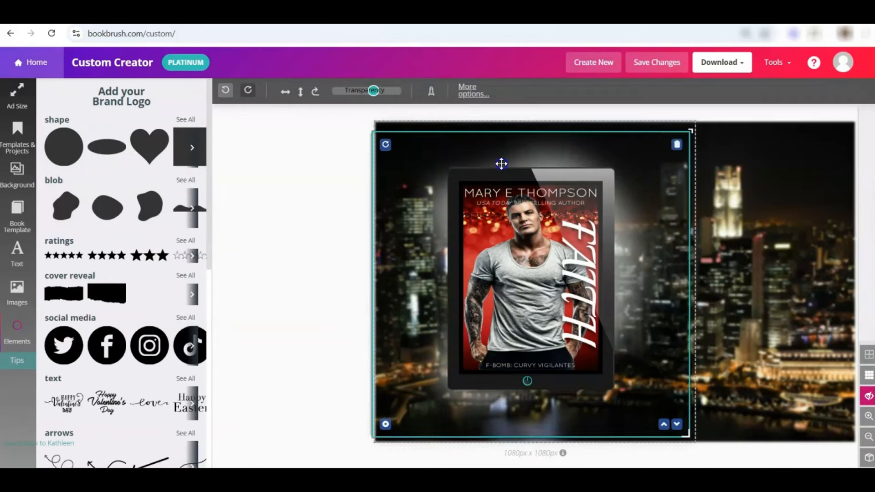
left_click(868, 396)
Step: Remove the blob's blur, make the shape slightly more opaque, and reapply a medium blur
double_click(402, 206)
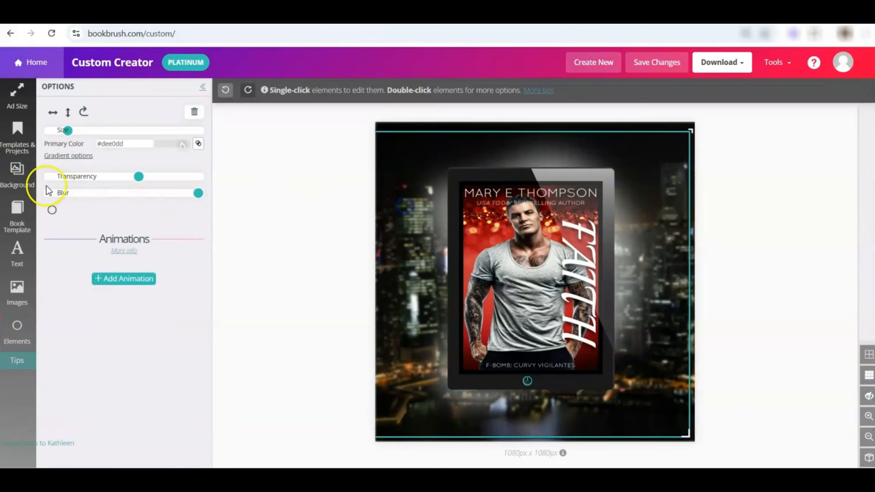
left_click_drag(199, 193, 36, 190)
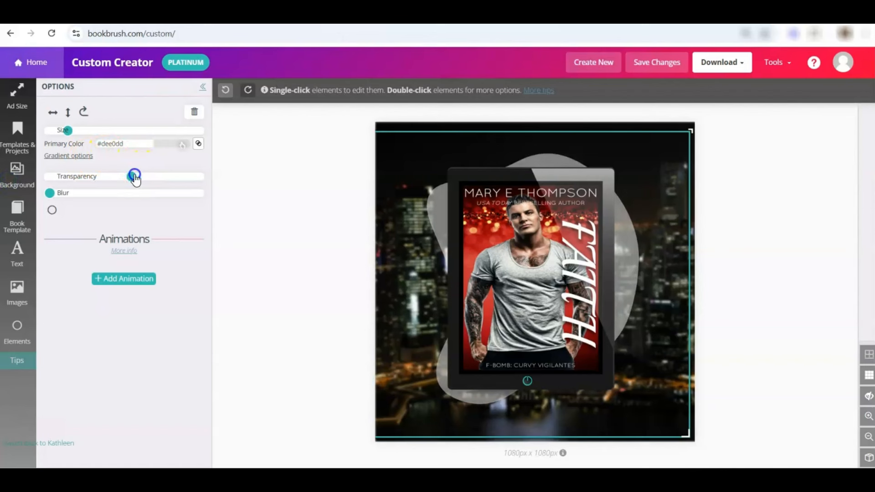
left_click_drag(139, 177, 156, 181)
left_click_drag(50, 193, 138, 193)
left_click(808, 221)
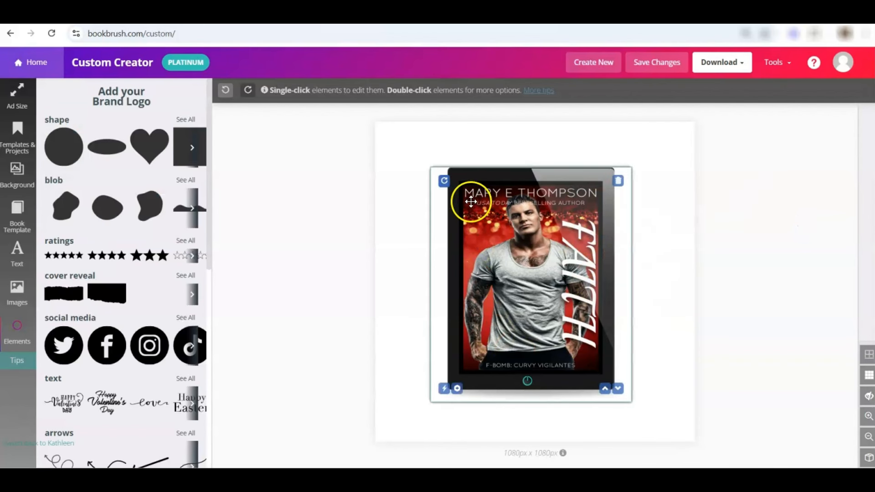
Step: Set the canvas background colour to near-black #1a1a1a by sampling the tablet's frame
left_click(409, 141)
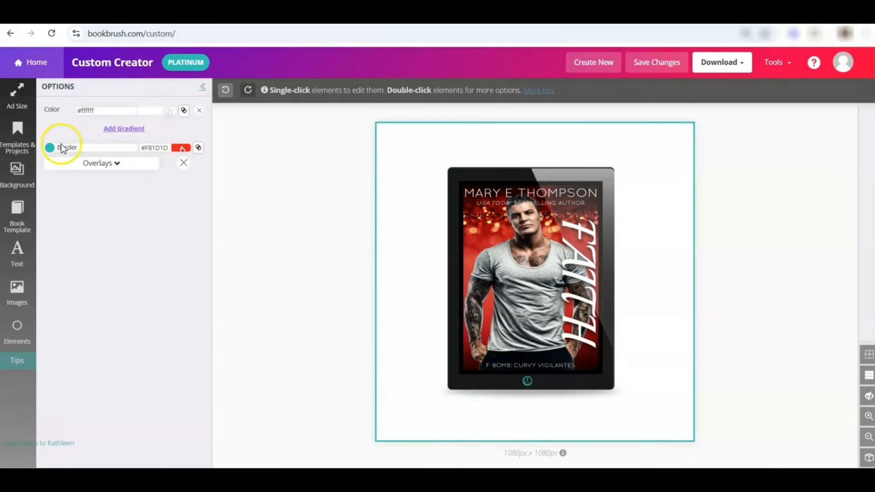
left_click(27, 173)
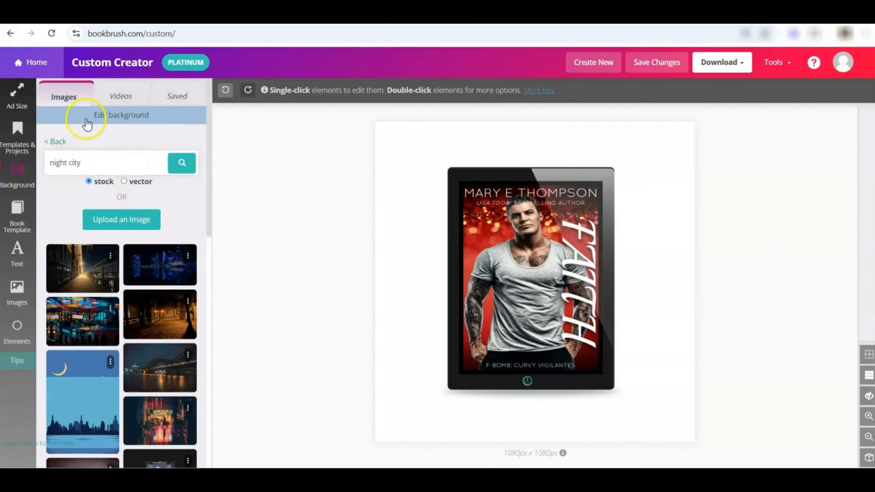
left_click(133, 115)
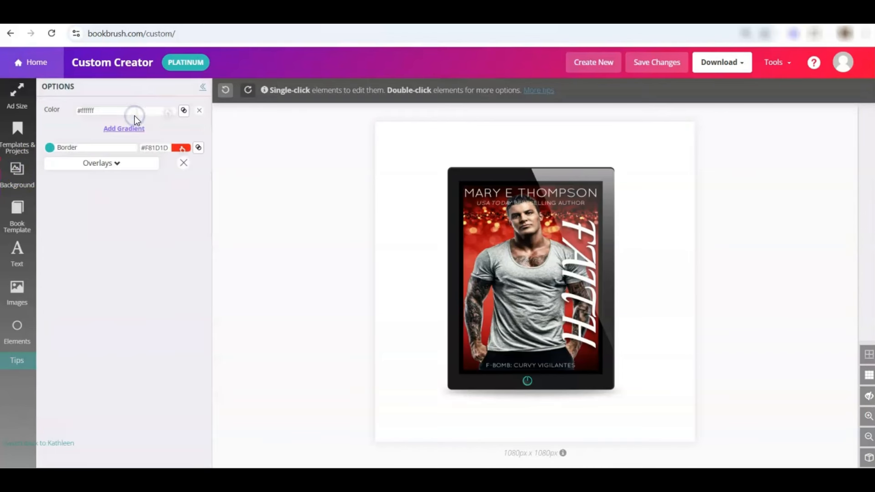
left_click(164, 112)
left_click(146, 199)
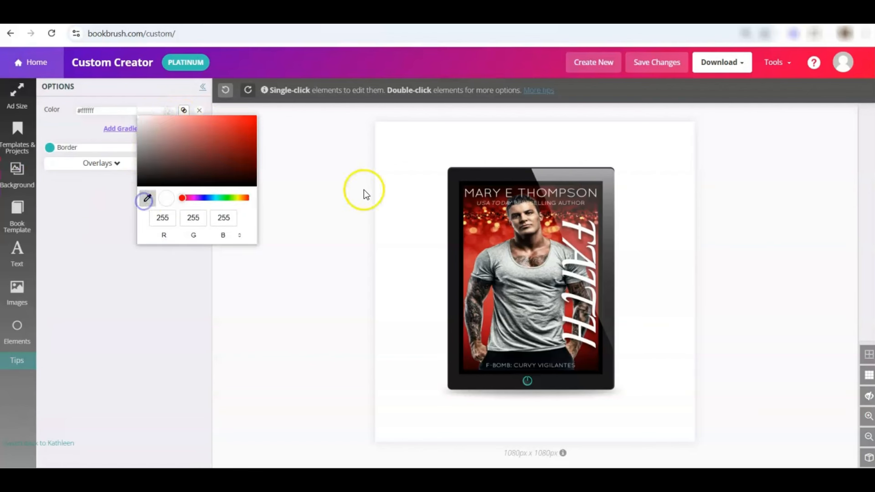
left_click(453, 224)
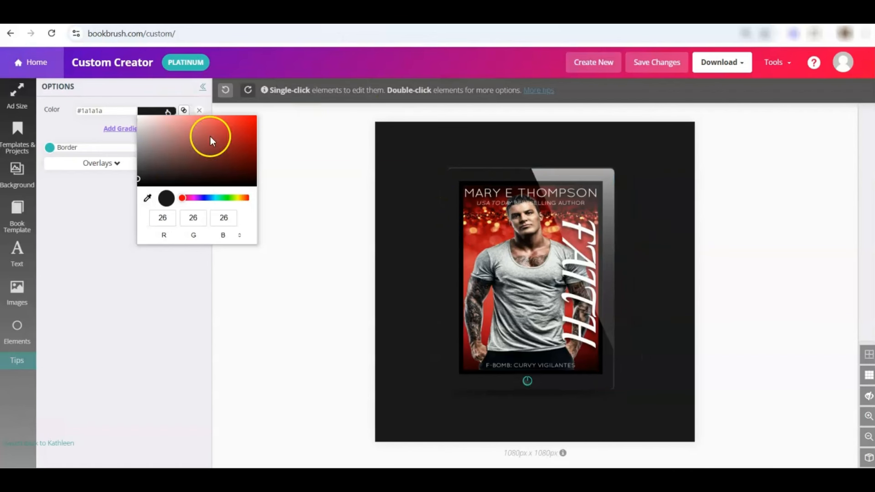
left_click(72, 220)
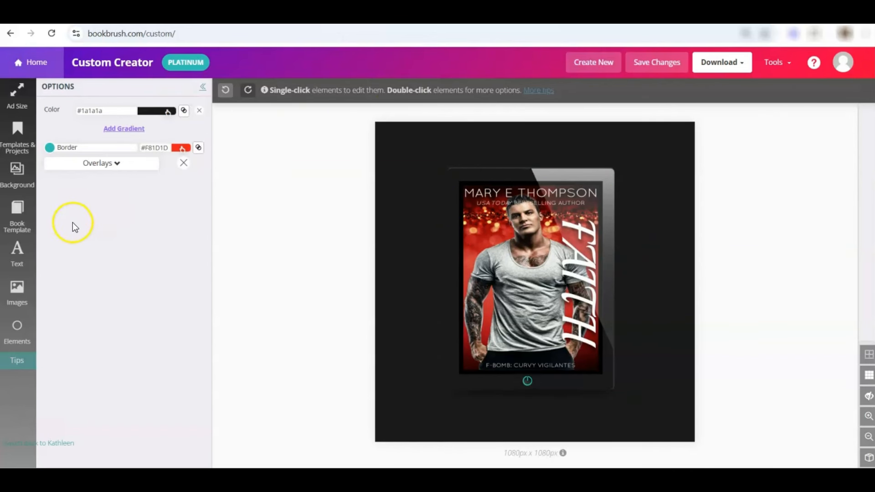
Step: Add the red bokeh lights stamp from the Effects category of the community stamps to the canvas
left_click(21, 288)
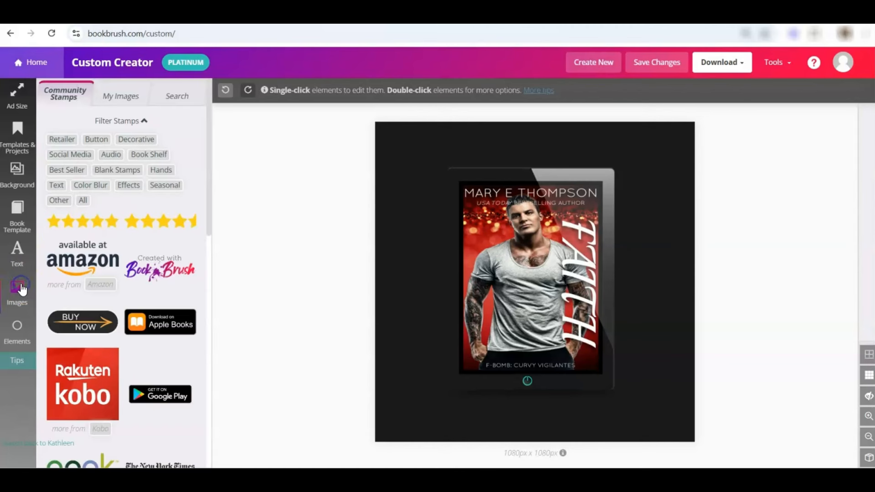
left_click(130, 185)
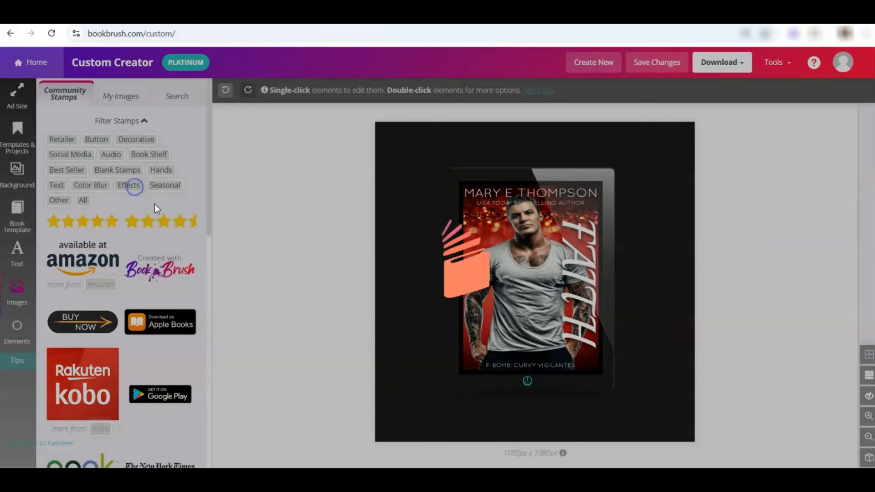
scroll(177, 199, "down", 2)
scroll(176, 199, "down", 5)
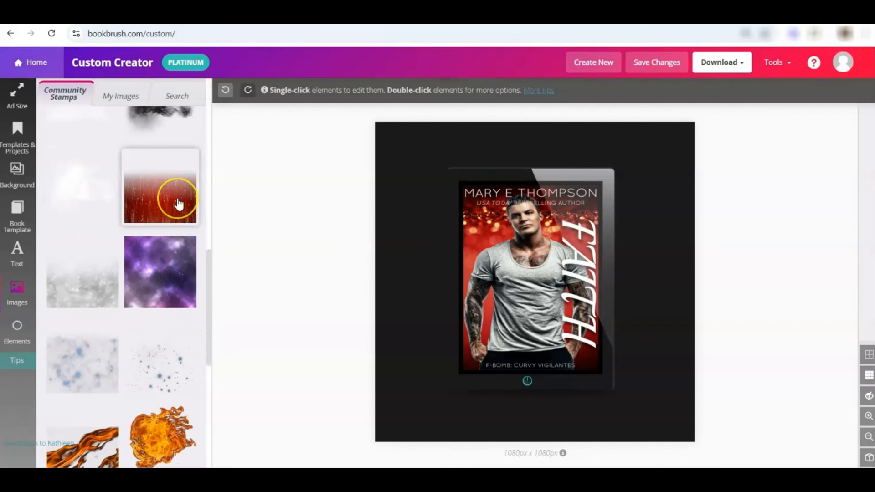
scroll(176, 201, "down", 6)
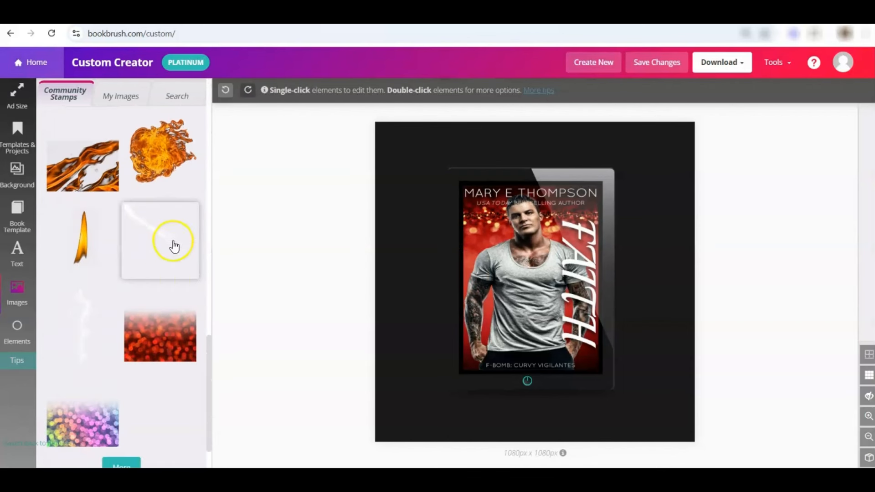
left_click(158, 321)
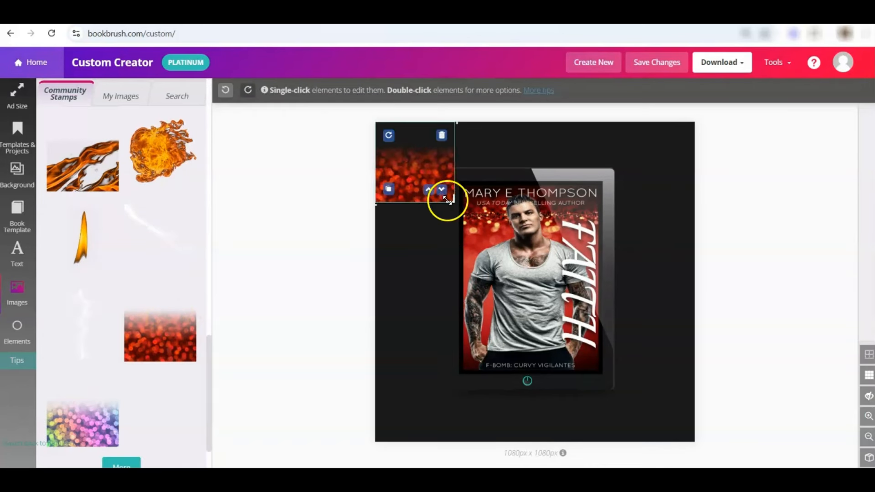
Step: Enlarge the red bokeh image to span the canvas, shift it up slightly, and send it behind the tablet
left_click_drag(445, 201, 712, 442)
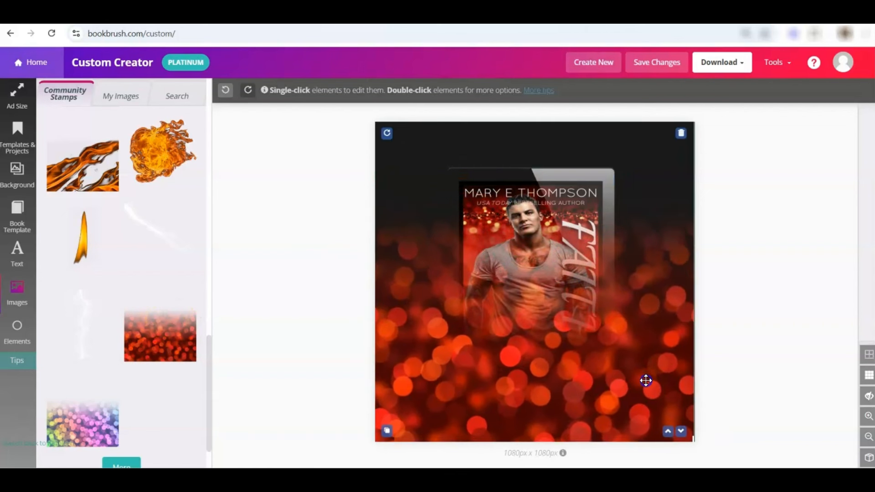
left_click_drag(644, 381, 648, 345)
left_click(684, 399)
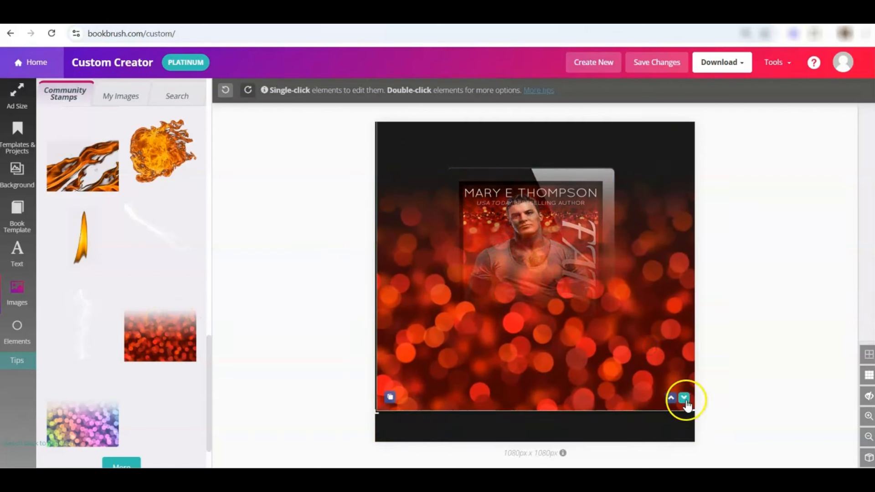
Step: Flip the red bokeh image vertically so its lights fill the upper part of the canvas
double_click(384, 327)
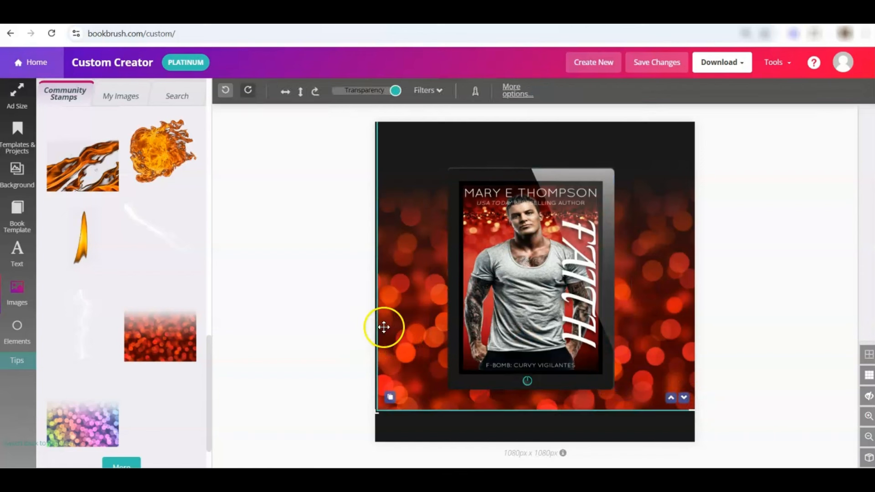
left_click(65, 113)
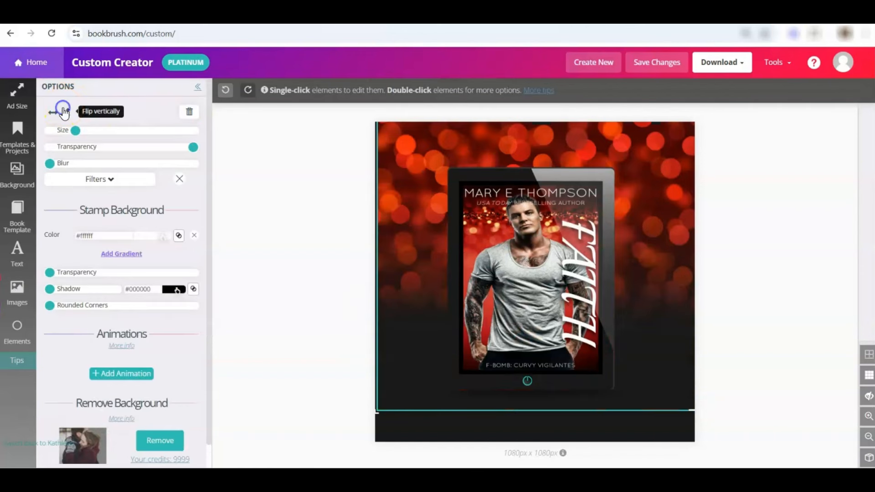
left_click(732, 350)
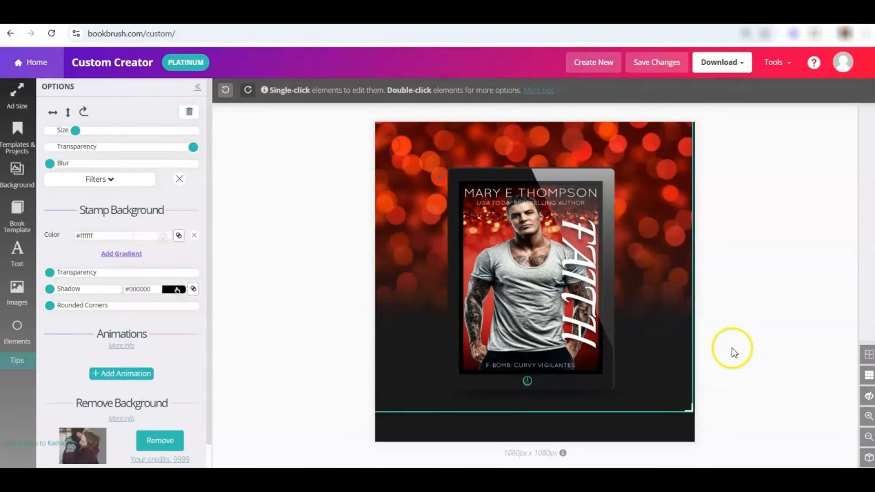
Step: Fit the bokeh image across the full canvas width and make it very slightly transparent
left_click_drag(693, 336, 705, 338)
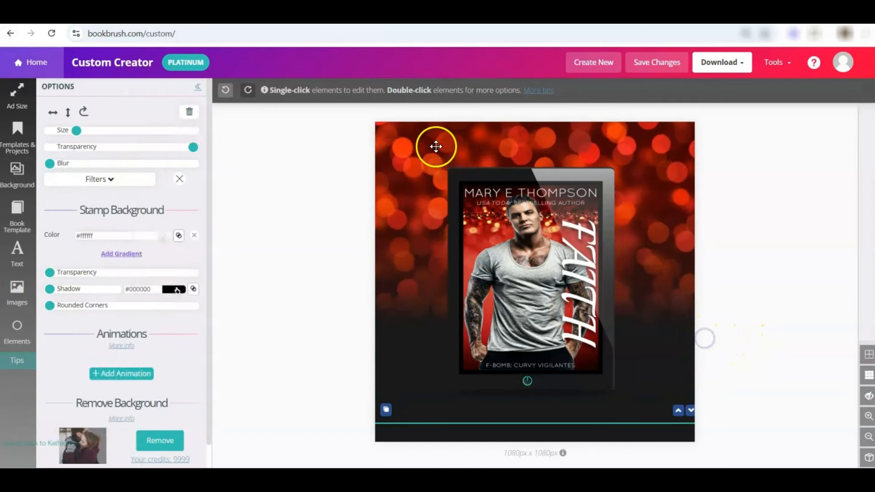
mouse_move(192, 140)
left_mouse_down()
mouse_move(94, 147)
mouse_move(198, 129)
left_mouse_up()
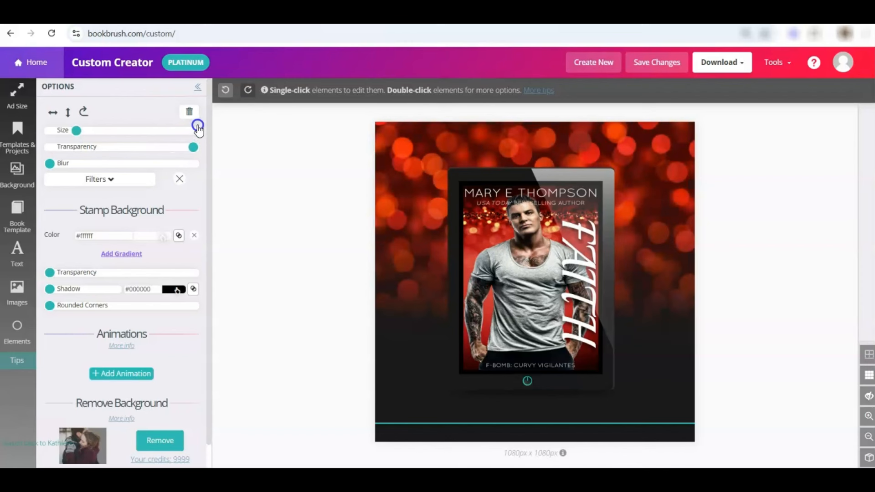
left_click(774, 168)
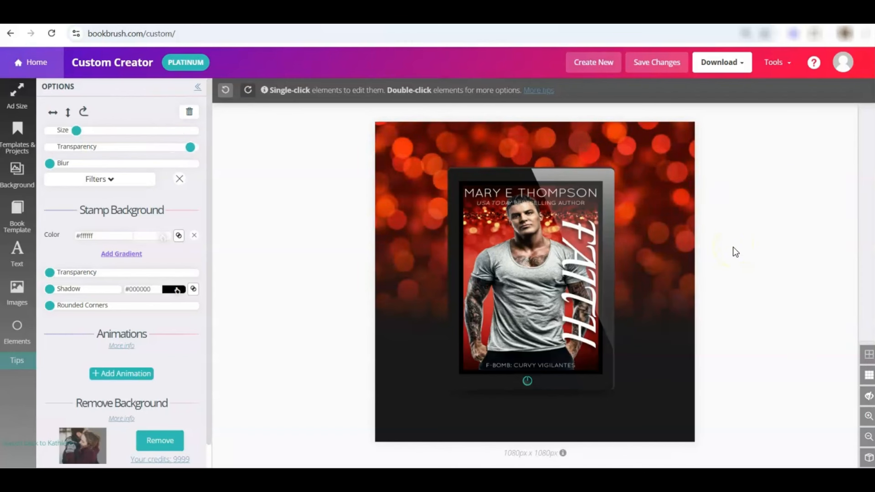
Step: Insert a dark square from the shape elements onto the canvas
left_click(17, 329)
left_click(184, 119)
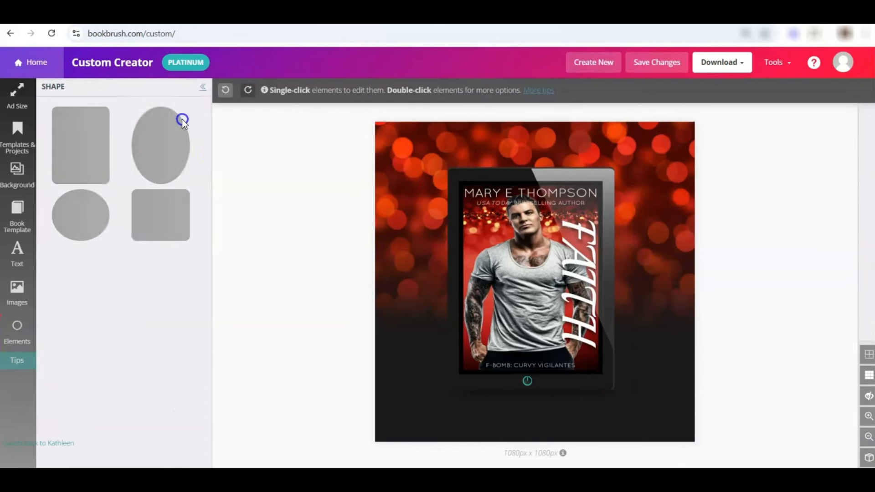
left_click(98, 210)
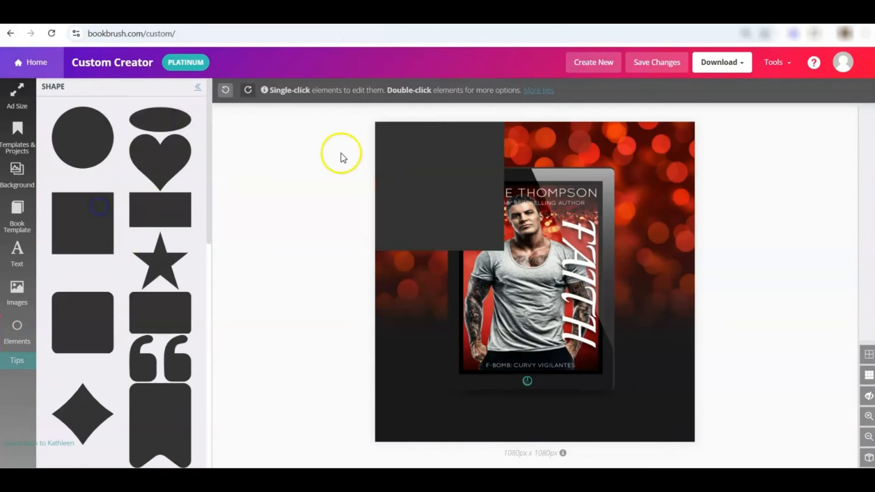
Step: Stretch the square into an upright rectangle slightly larger than the tablet and send it behind the tablet
left_click_drag(462, 166, 525, 198)
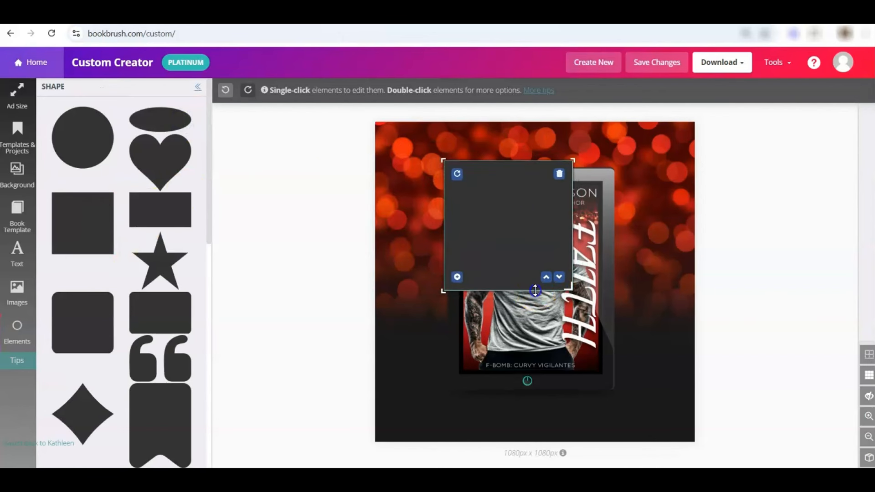
left_click_drag(530, 288, 530, 398)
left_click_drag(569, 299, 622, 294)
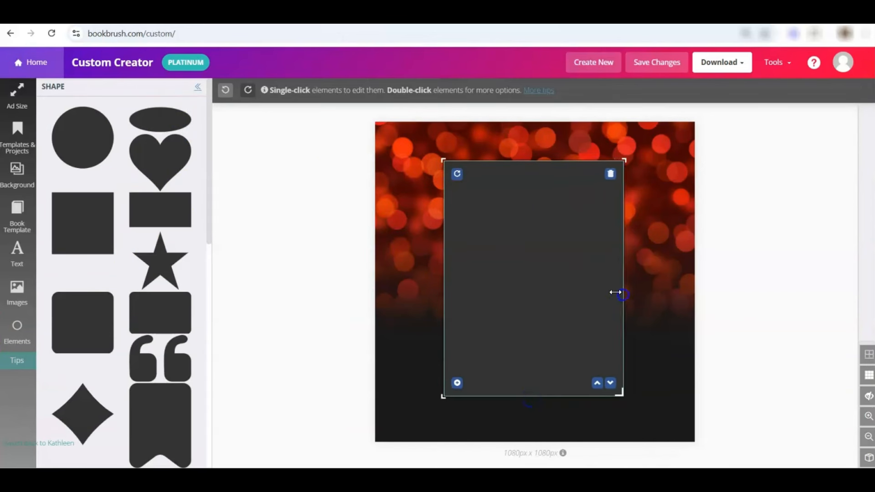
left_click(610, 383)
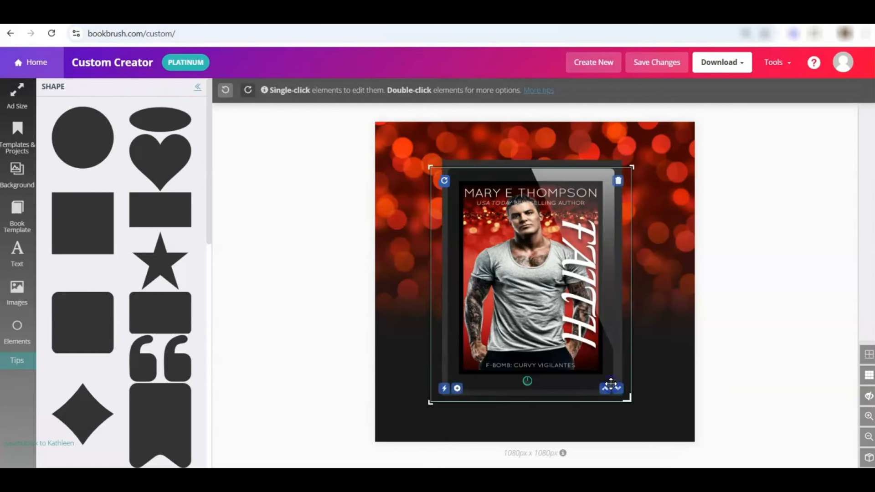
Step: Recolour the rectangle behind the tablet to off-white #f7f2f2 and recentre the tablet over it
double_click(455, 156)
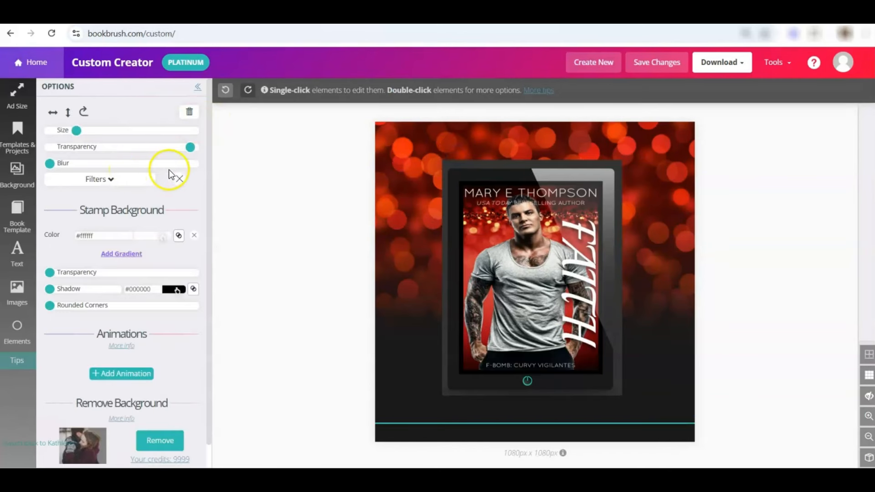
left_click(189, 111)
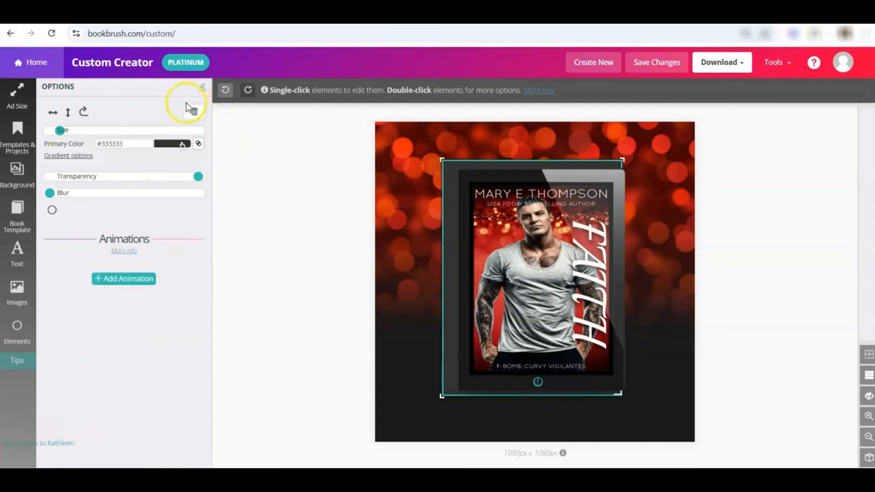
left_click(169, 148)
left_click(157, 152)
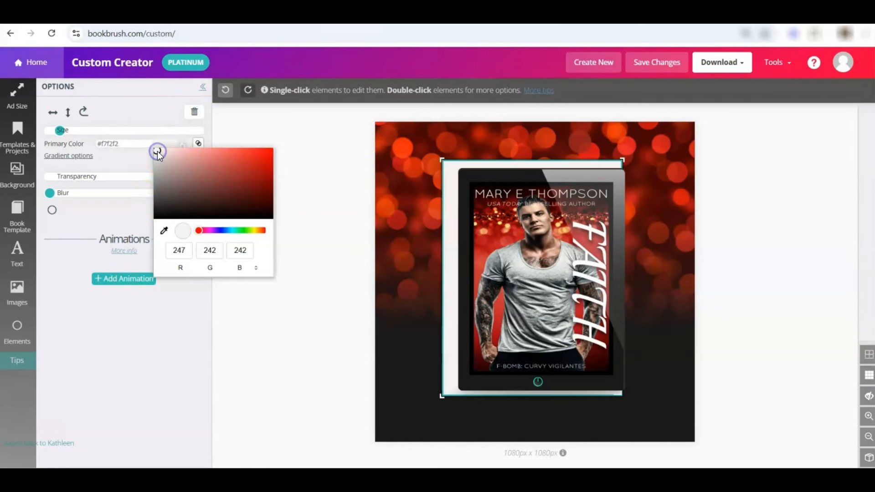
left_click_drag(544, 260, 542, 258)
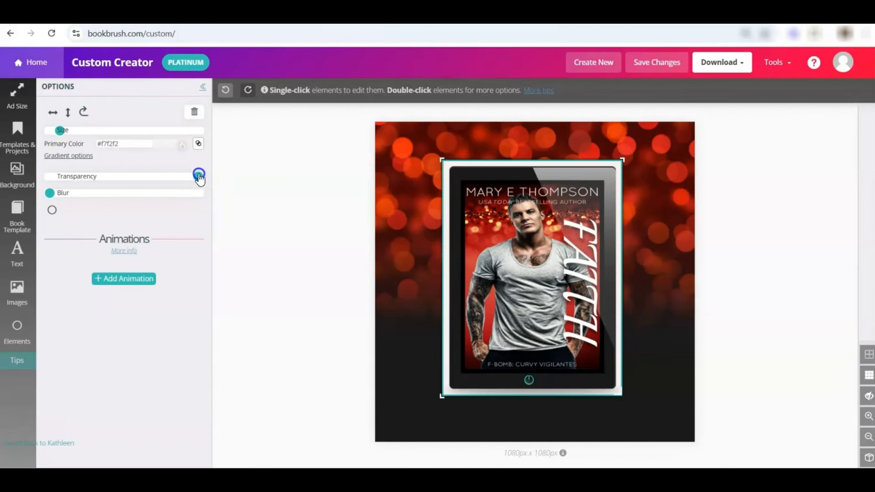
Step: Blur the fully opaque off-white rectangle to about two thirds of the maximum to form a glow around the tablet
left_click_drag(198, 176, 179, 178)
left_click_drag(51, 194, 233, 182)
left_click(785, 180)
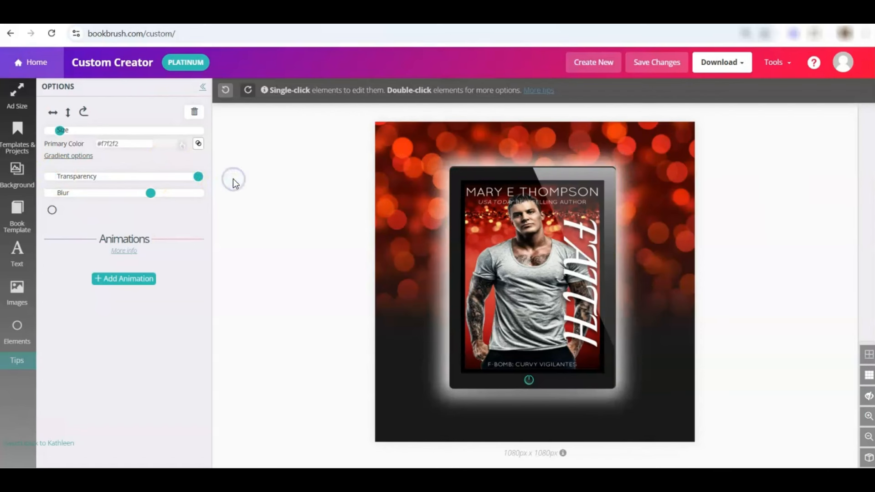
Step: Move the tablet aside, enlarge and reposition the blurred glow rectangle, and centre the tablet back over it
left_click_drag(550, 257, 601, 272)
left_click(449, 168)
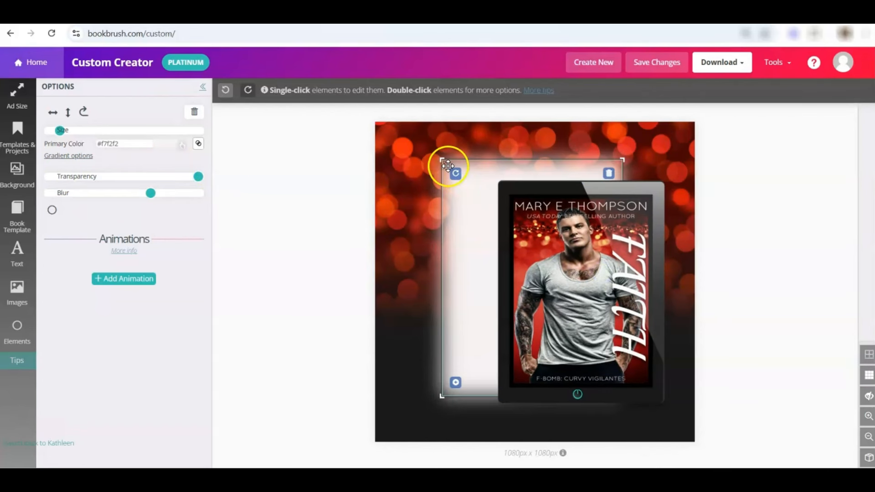
left_click_drag(440, 162, 425, 142)
left_click_drag(466, 197, 472, 217)
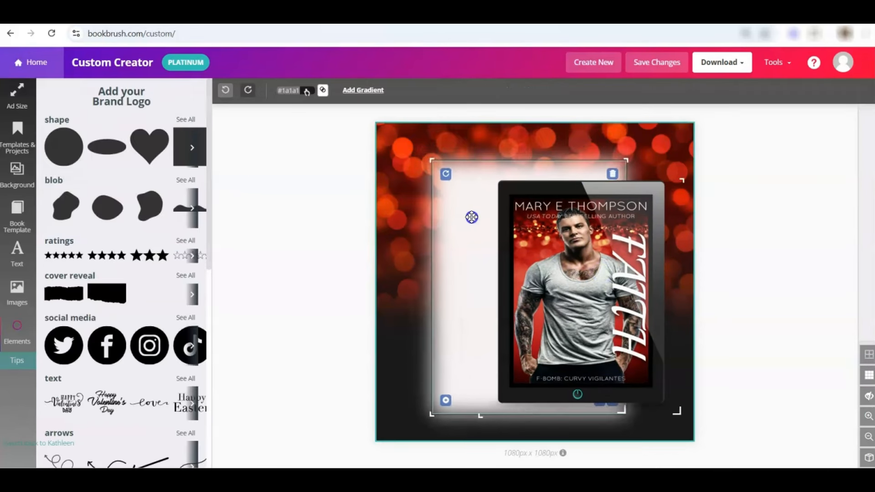
left_click_drag(606, 281, 553, 280)
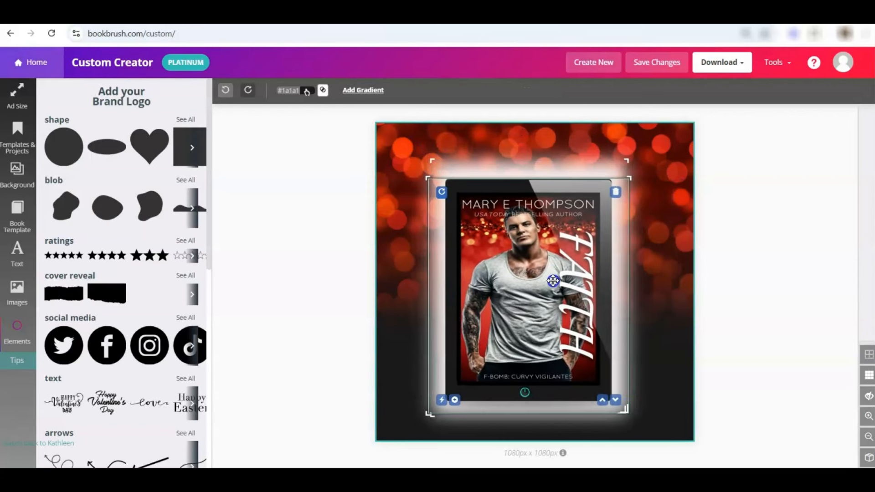
left_click(830, 217)
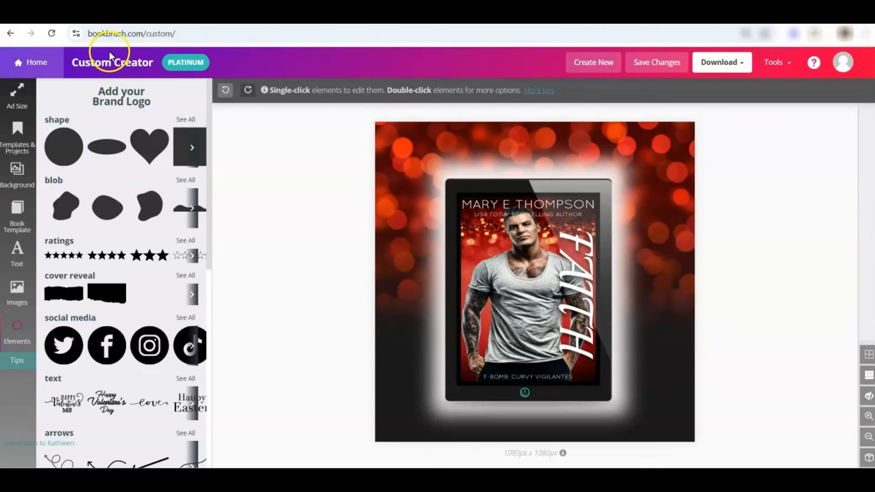
left_click_drag(42, 120, 90, 119)
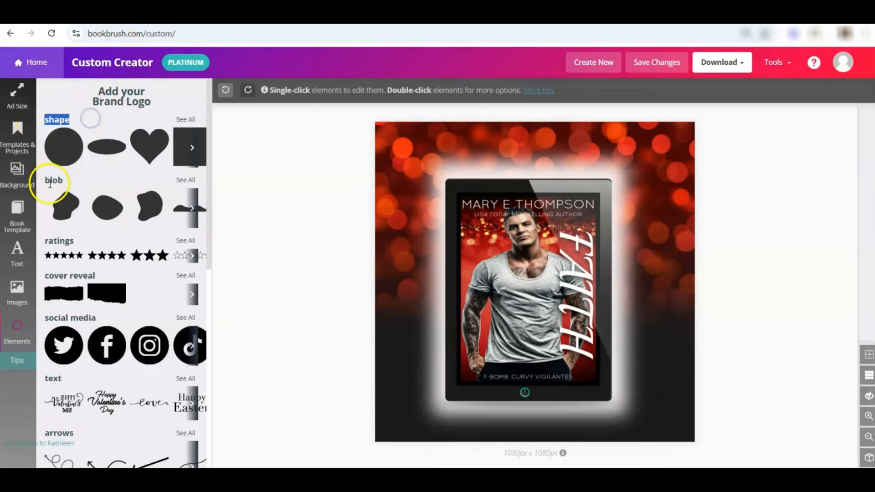
left_click_drag(44, 179, 94, 183)
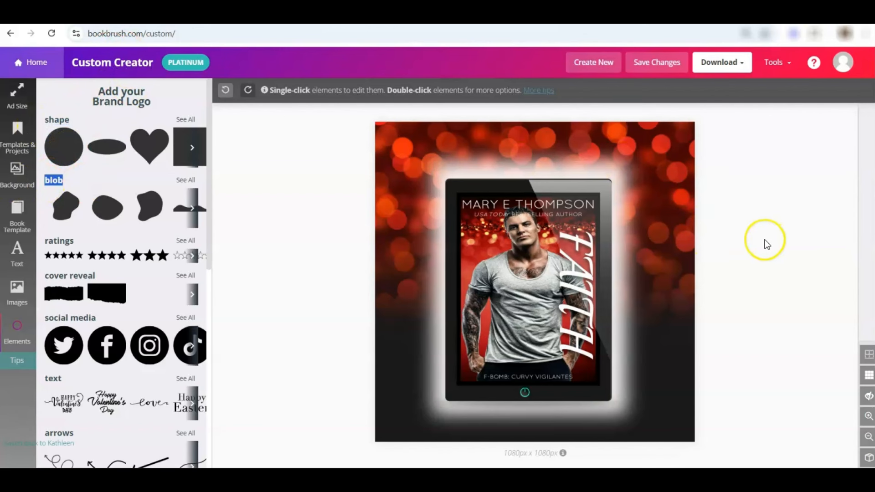